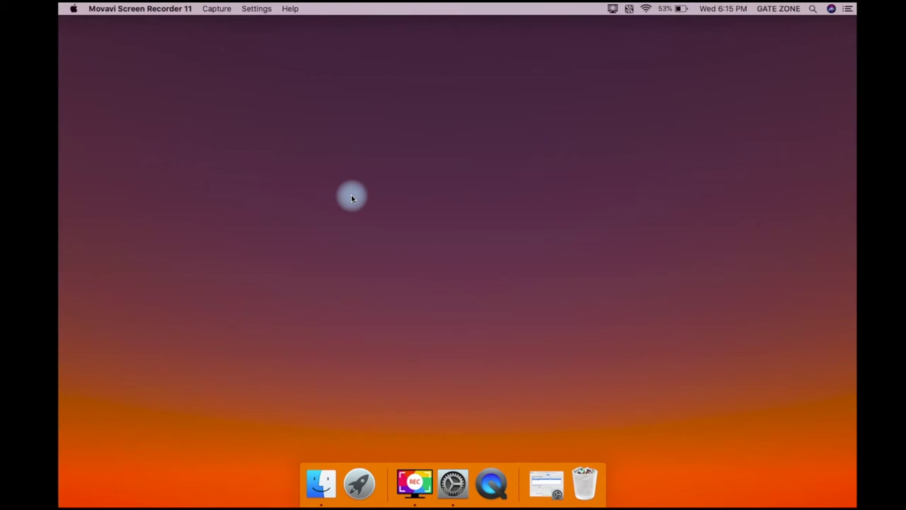
Step: Switch back and forth between the purple first desktop and the Catalina second desktop
key("ctrl+Right")
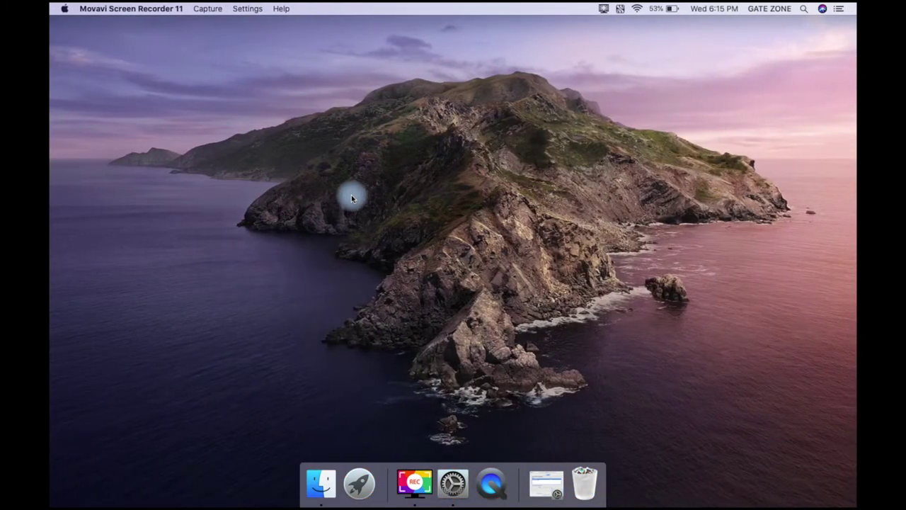
key("ctrl+Left")
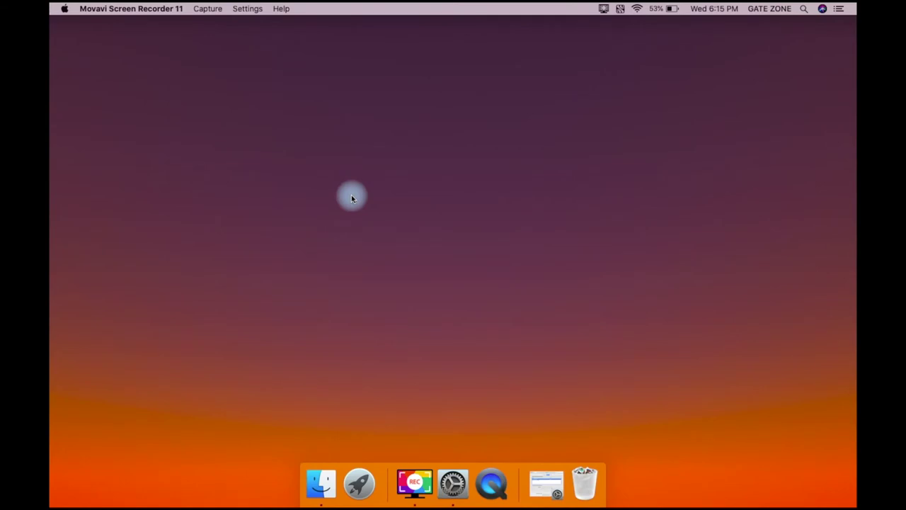
key("ctrl+Right")
key("ctrl+Left")
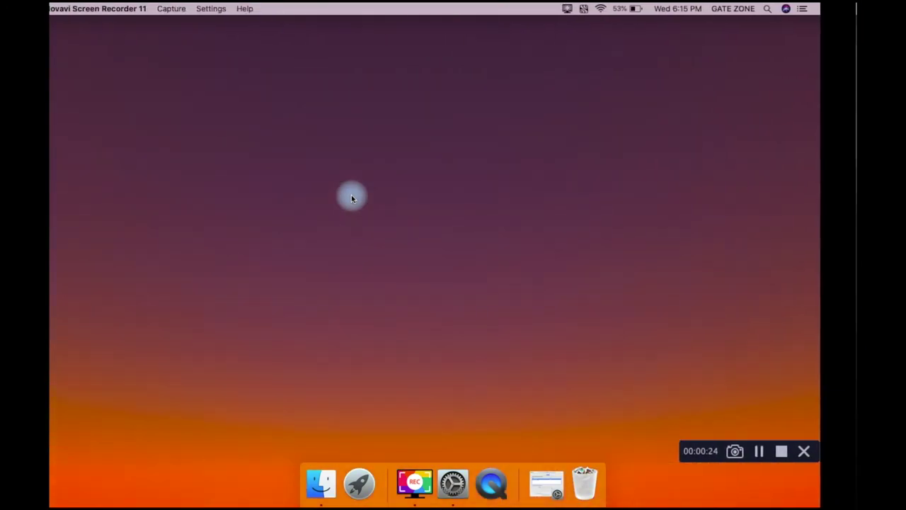
Step: Browse the desktops in the Mission Control overview, then return to Desktop 1
key("ctrl+Up")
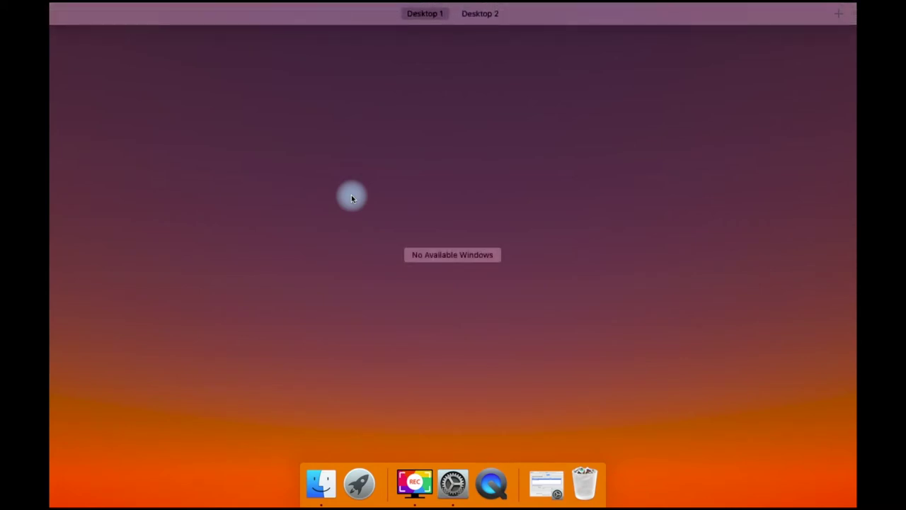
mouse_move(482, 16)
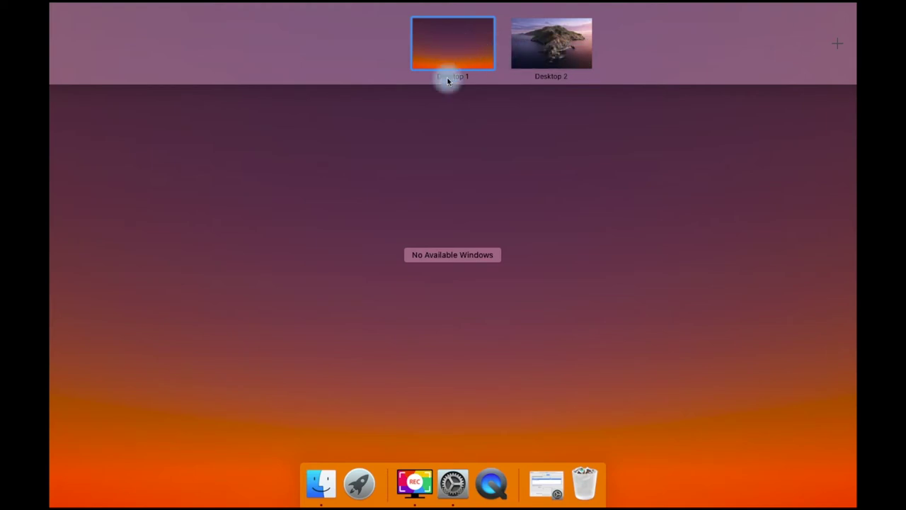
left_click(432, 206)
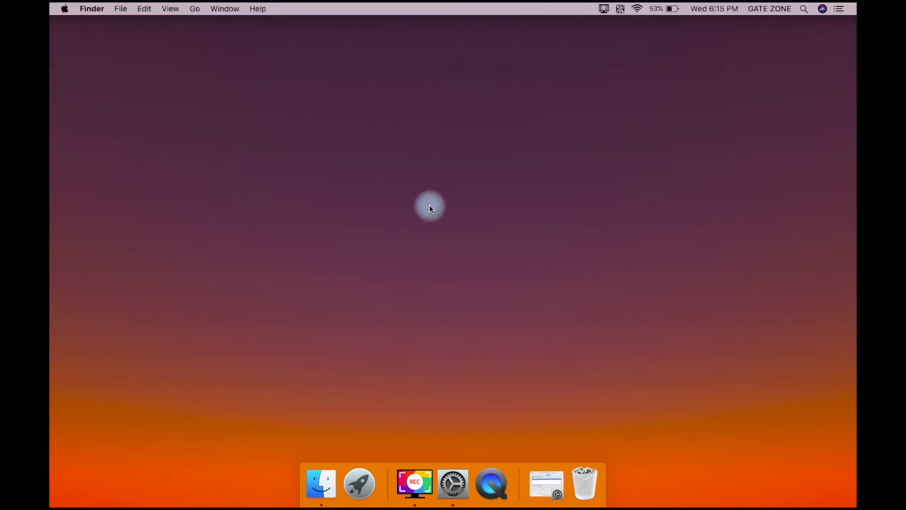
key("ctrl+Up")
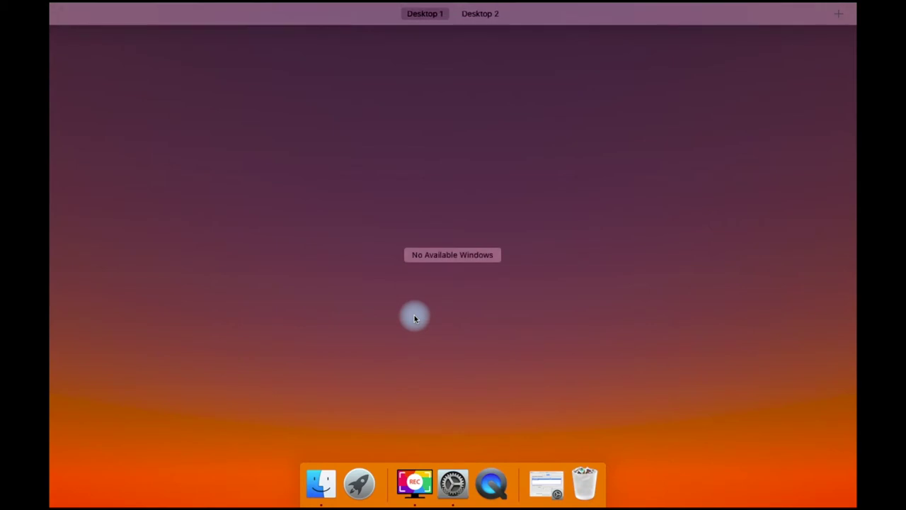
key("ctrl+Right")
key("ctrl+Left")
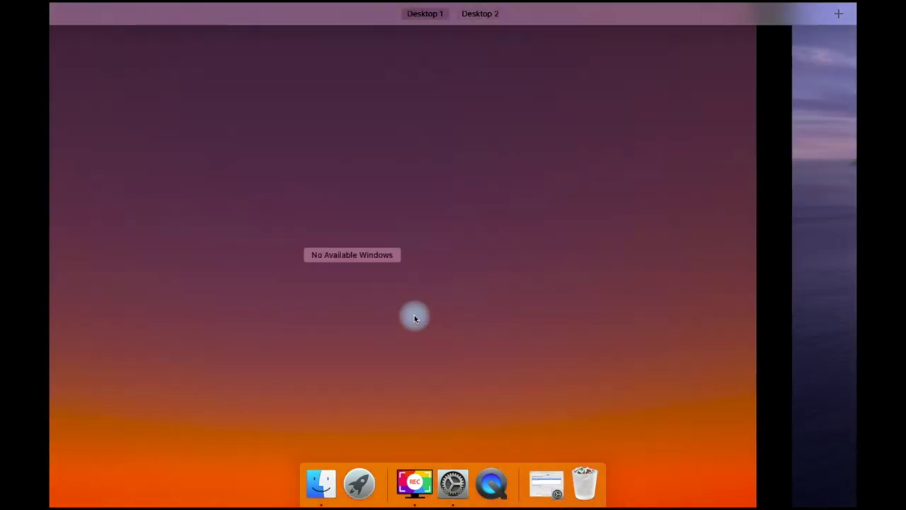
left_click(415, 318)
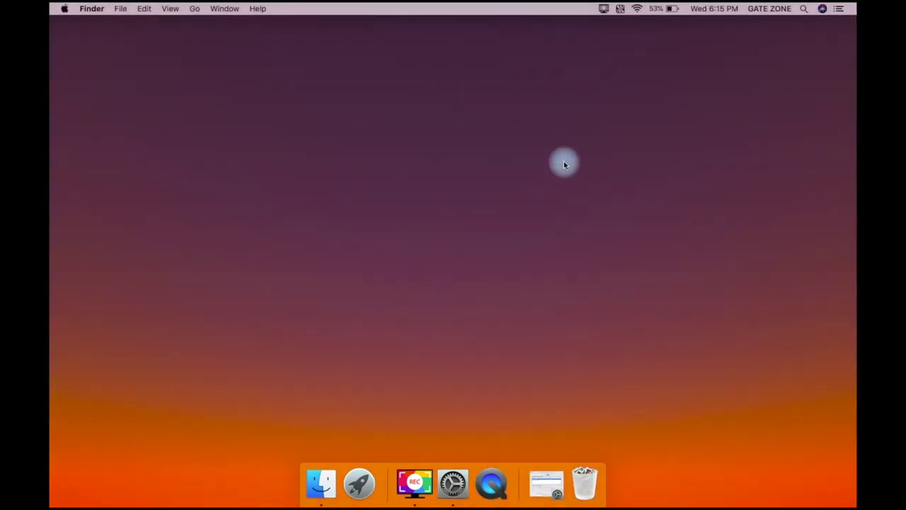
Step: Open System Preferences from the Dock and leave the Sound pane for all preference panes
key("ctrl+Up")
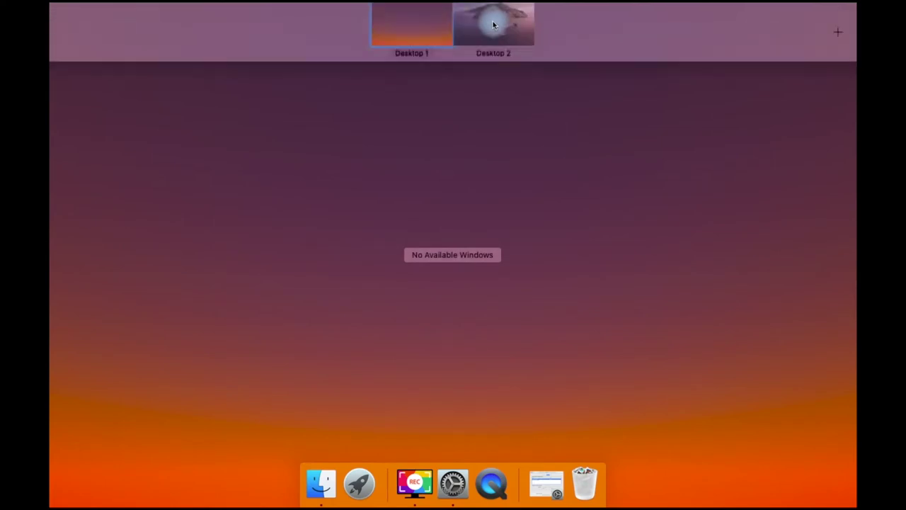
left_click(575, 184)
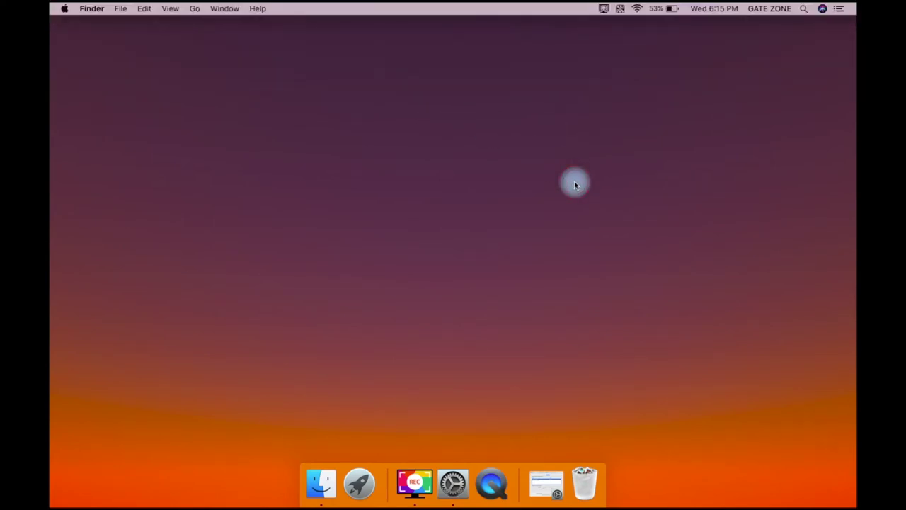
left_click(452, 483)
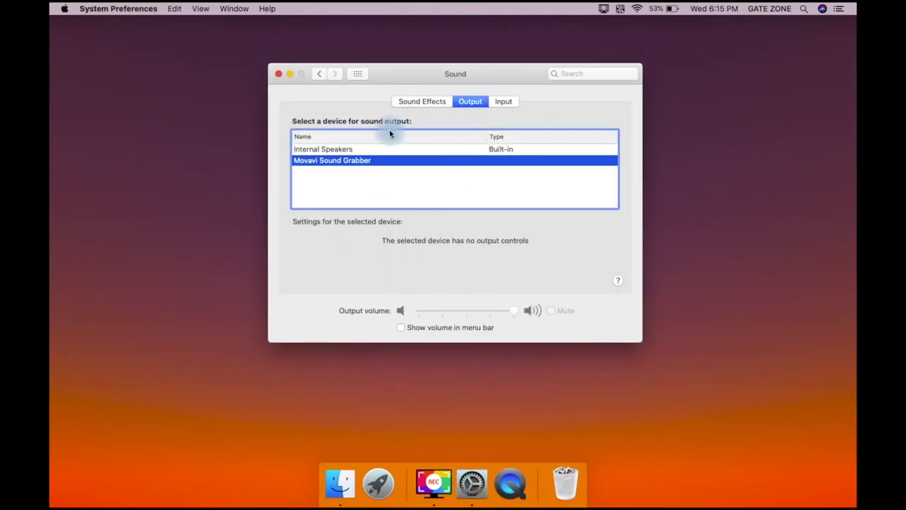
left_click(319, 74)
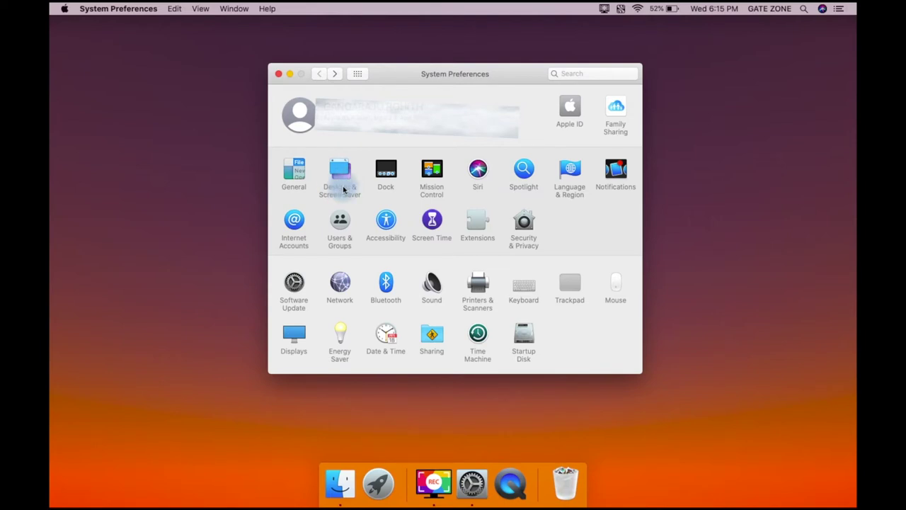
Step: Open Trackpad's Point & Click options and try a faster tracking speed before returning to the middle
left_click(575, 287)
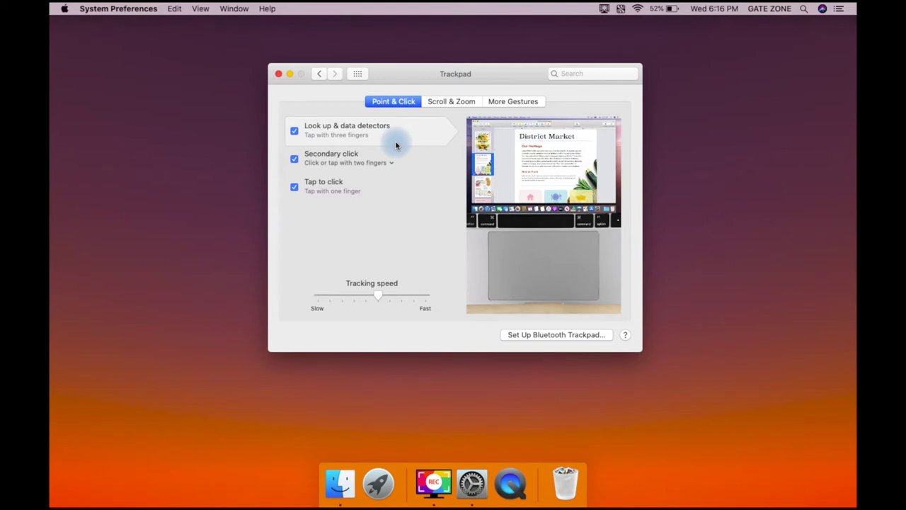
mouse_move(378, 152)
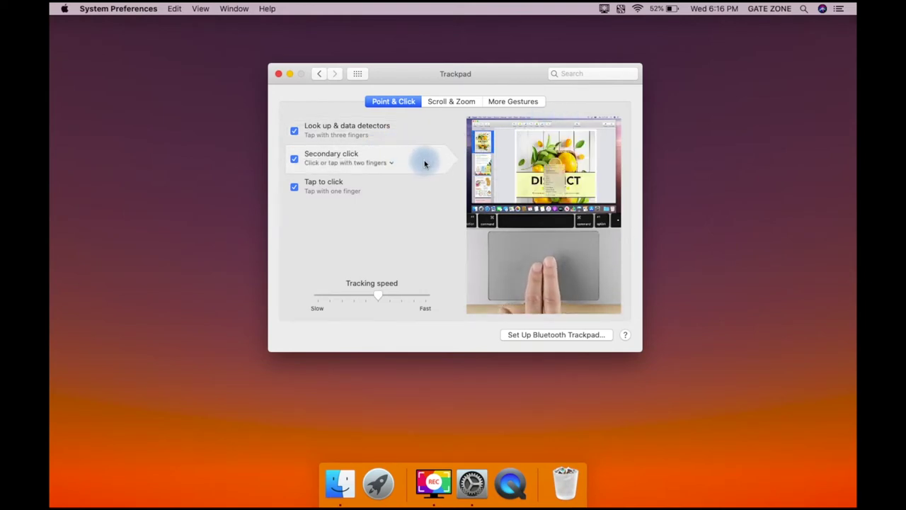
mouse_move(411, 188)
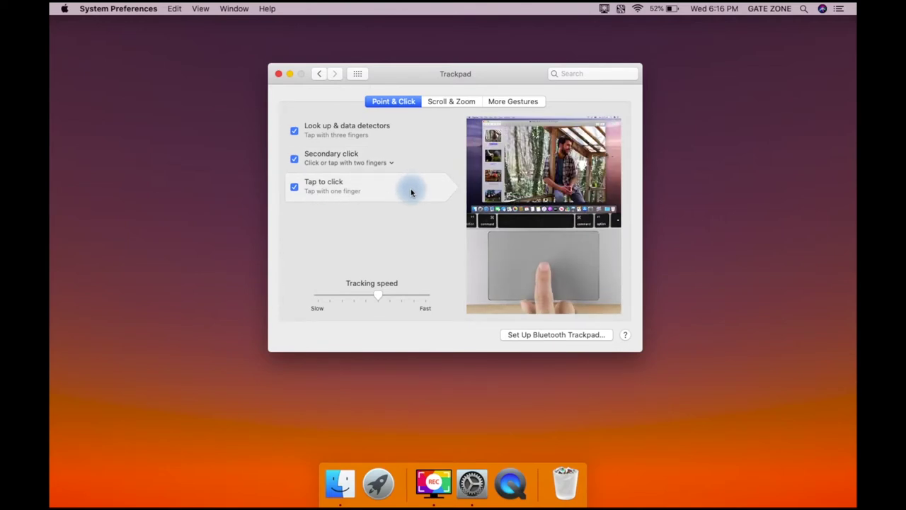
left_click_drag(328, 300, 377, 301)
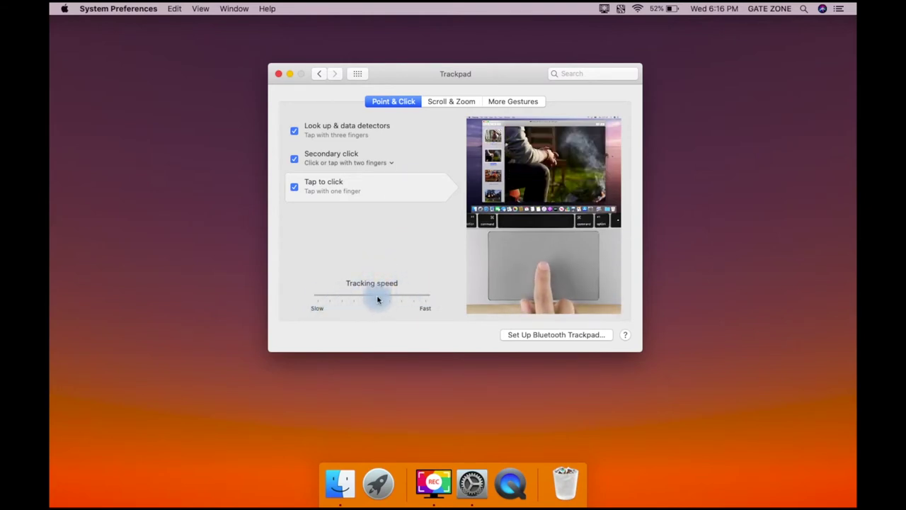
Step: View Trackpad's Scroll & Zoom gestures, then the More Gestures tab
left_click(463, 100)
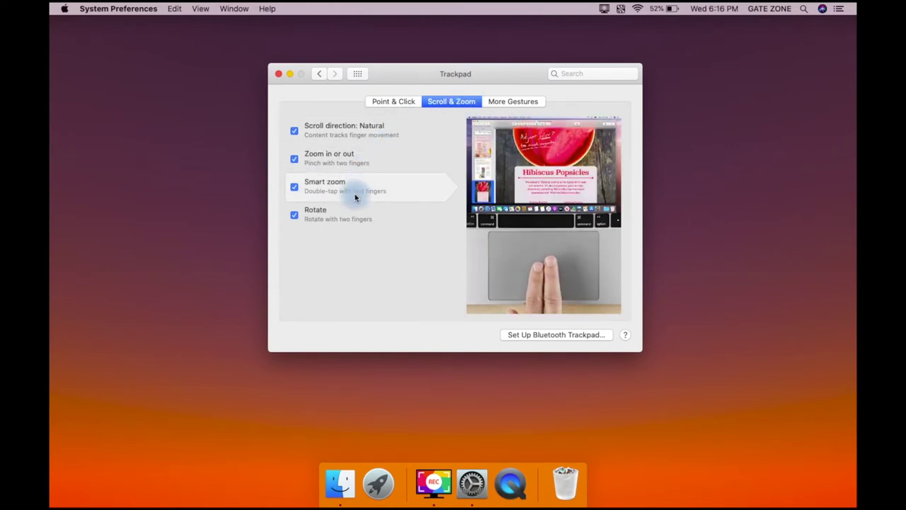
left_click(509, 101)
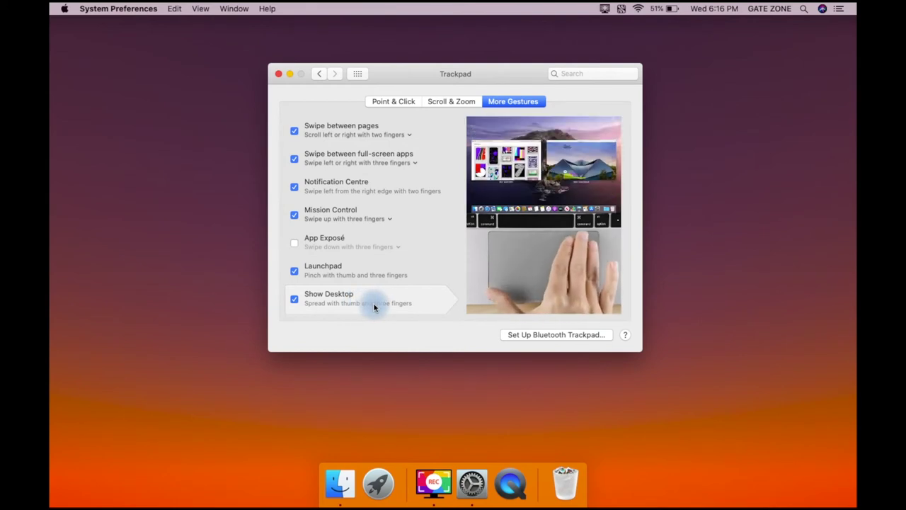
Step: Reveal the desktop with F11, restore the window, and return to Point & Click
key("F11")
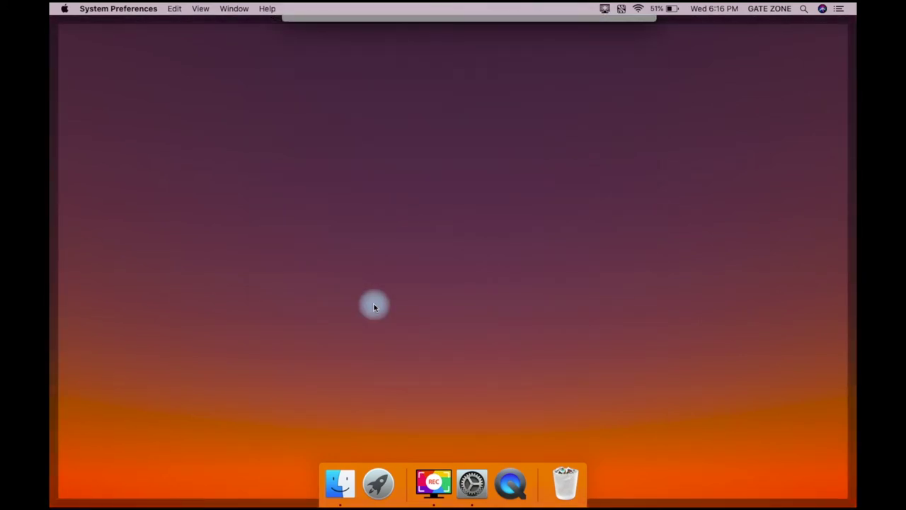
key("F11")
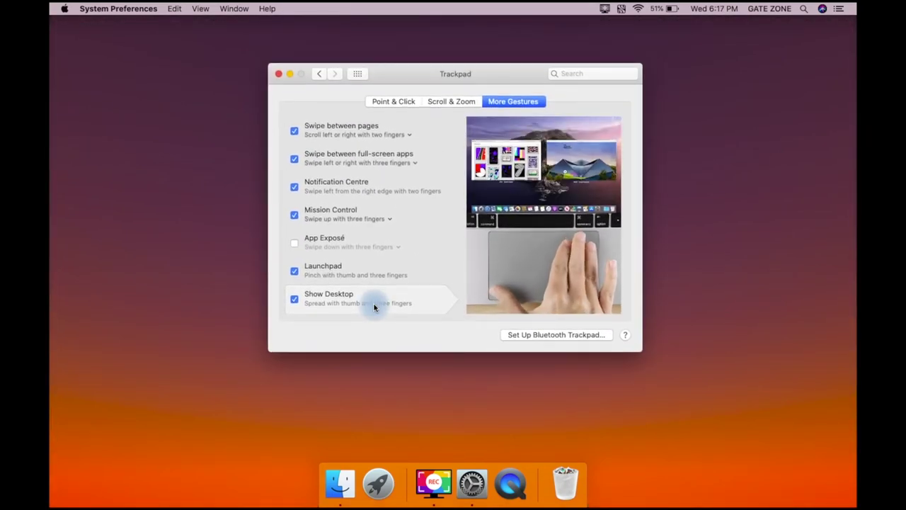
left_click(388, 103)
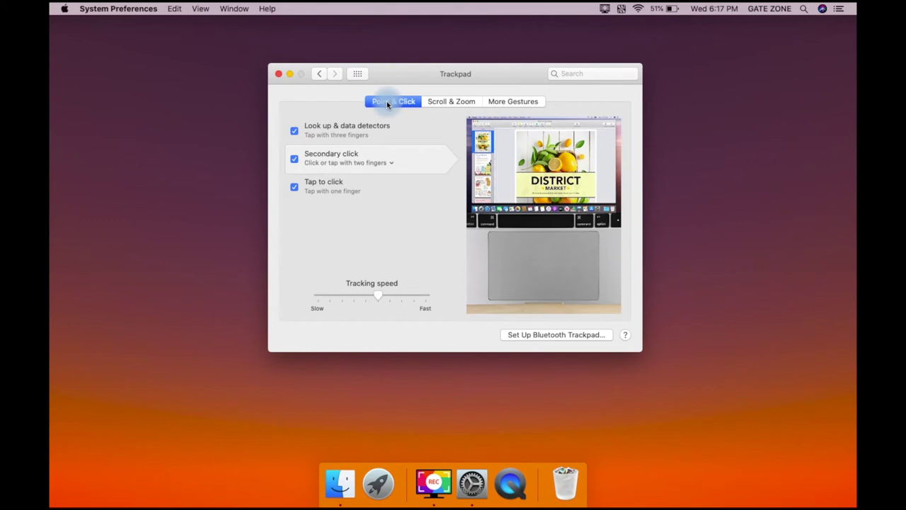
Step: Check the Scroll & Zoom and More Gestures tabs, then close Trackpad settings
left_click(463, 102)
left_click(514, 101)
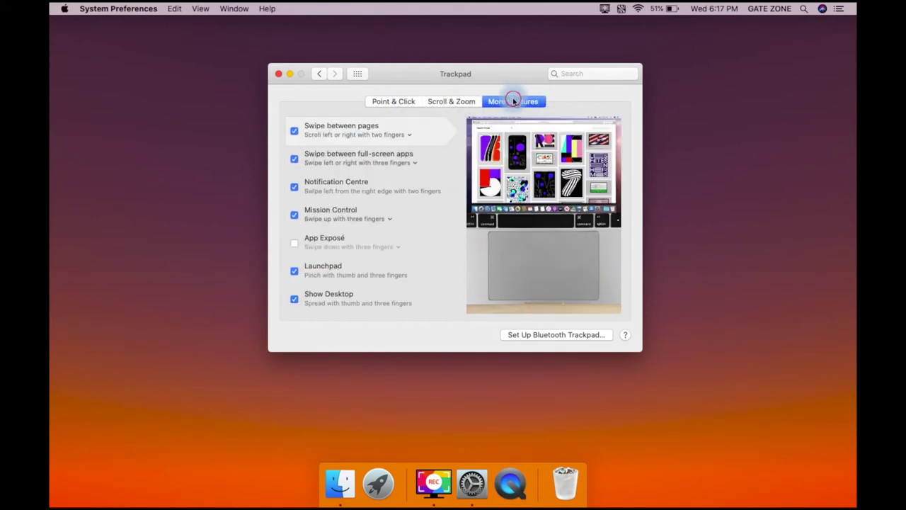
left_click(278, 75)
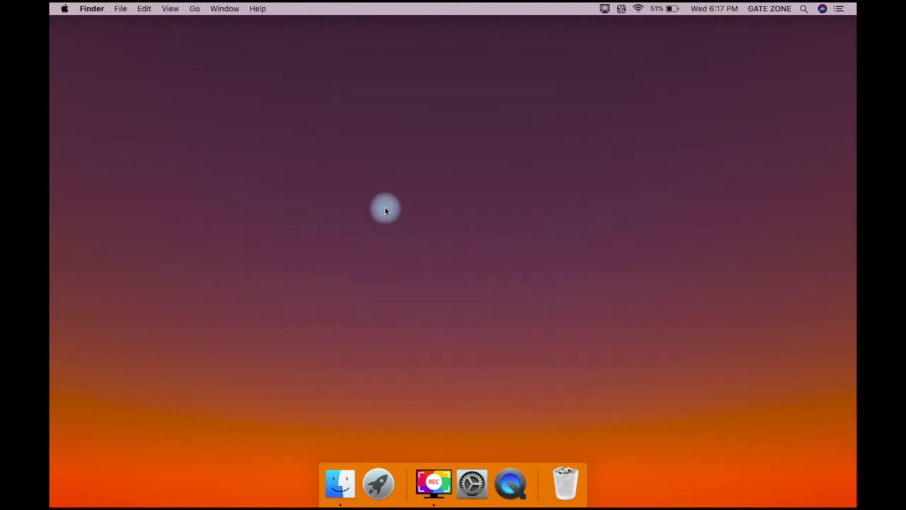
Step: Add a third desktop in Mission Control
key("ctrl+Up")
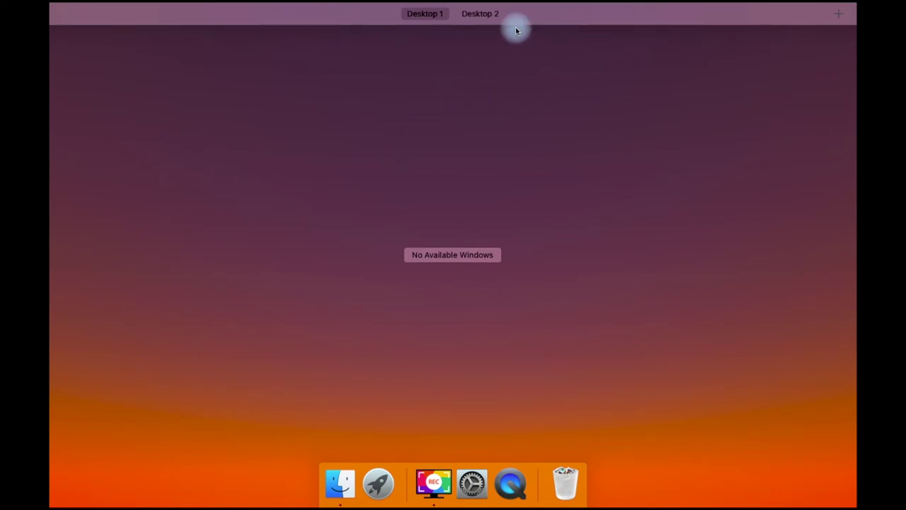
mouse_move(486, 7)
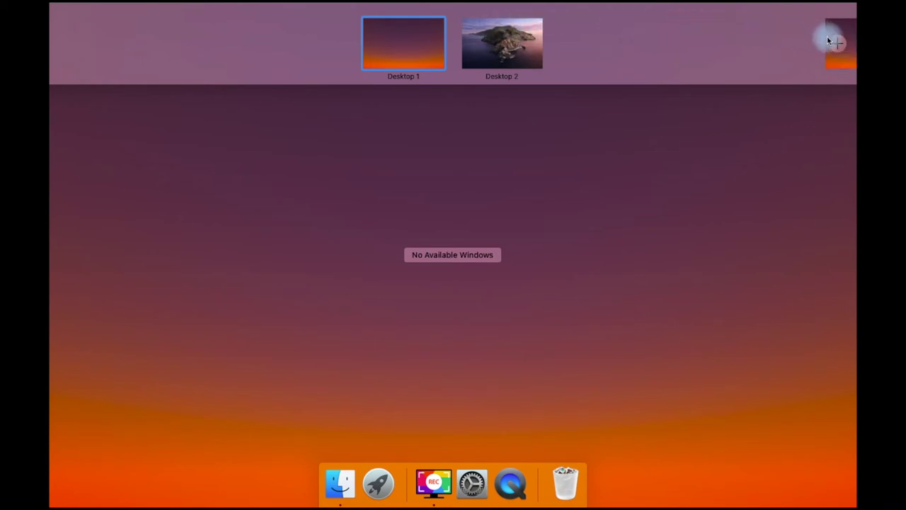
left_click(835, 43)
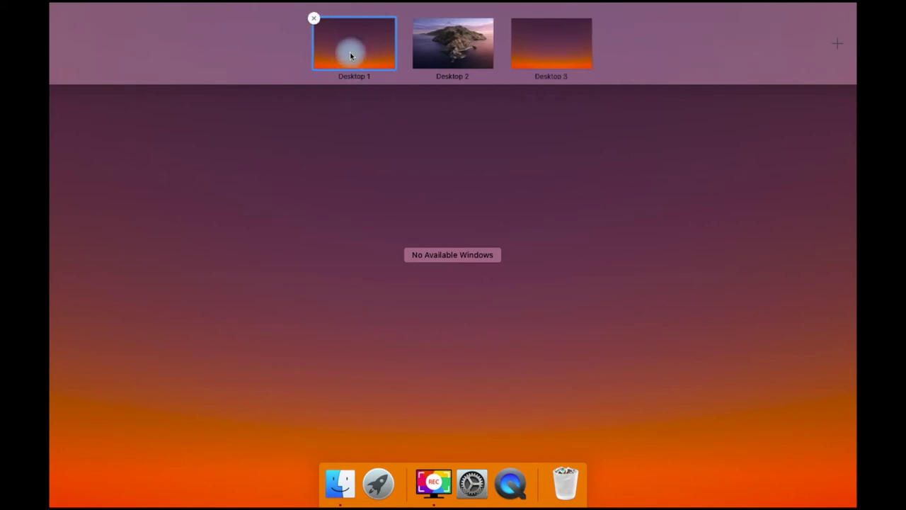
Step: Remove the original Desktop 1, land on the Catalina desktop, and reopen System Preferences
mouse_move(601, 71)
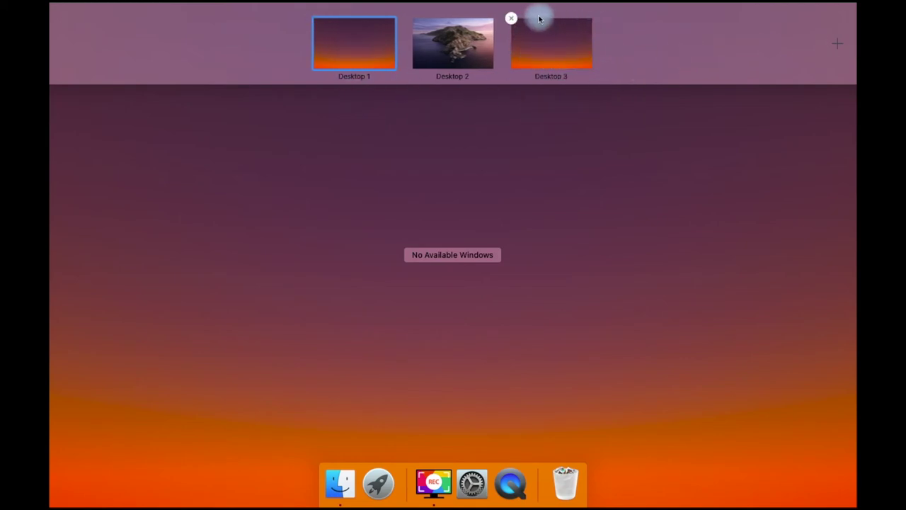
mouse_move(361, 55)
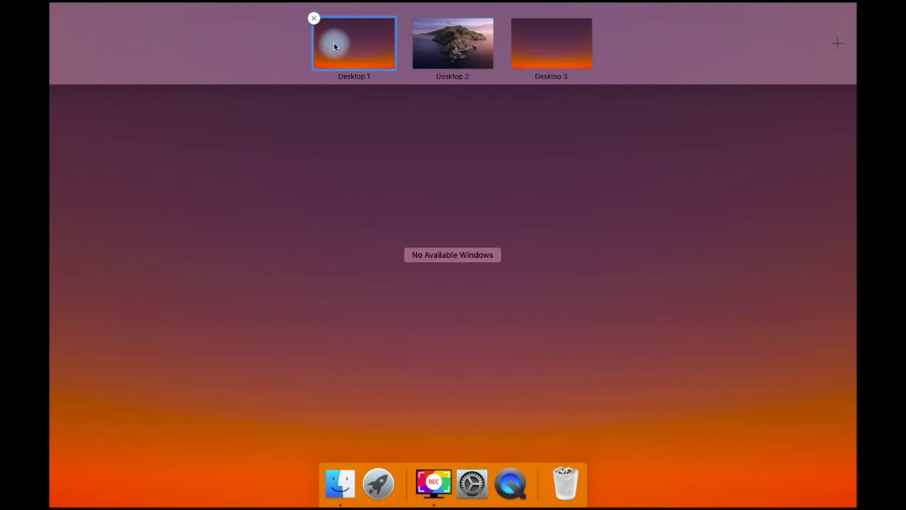
left_click(314, 19)
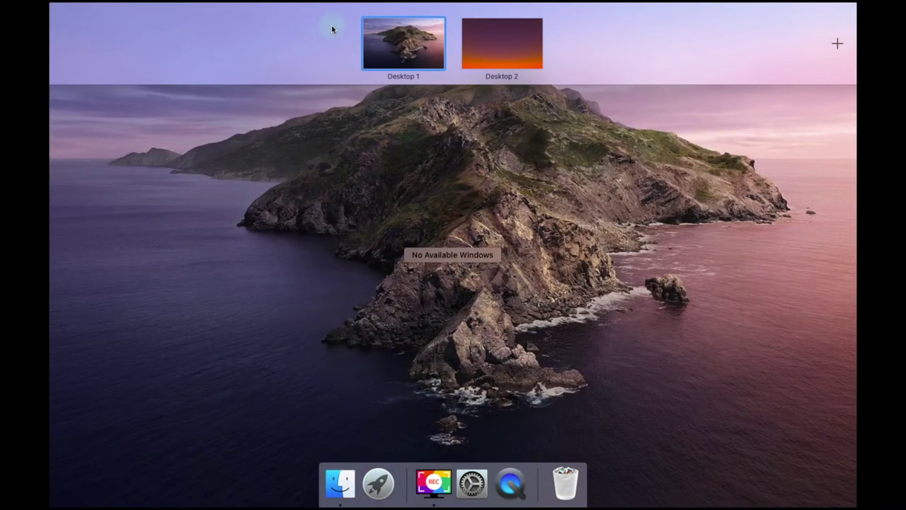
mouse_move(414, 50)
left_click(514, 102)
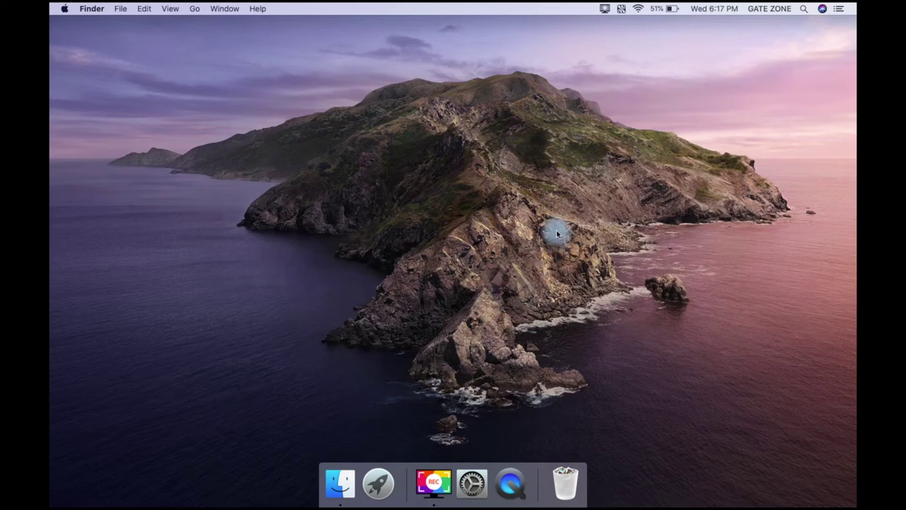
left_click(476, 485)
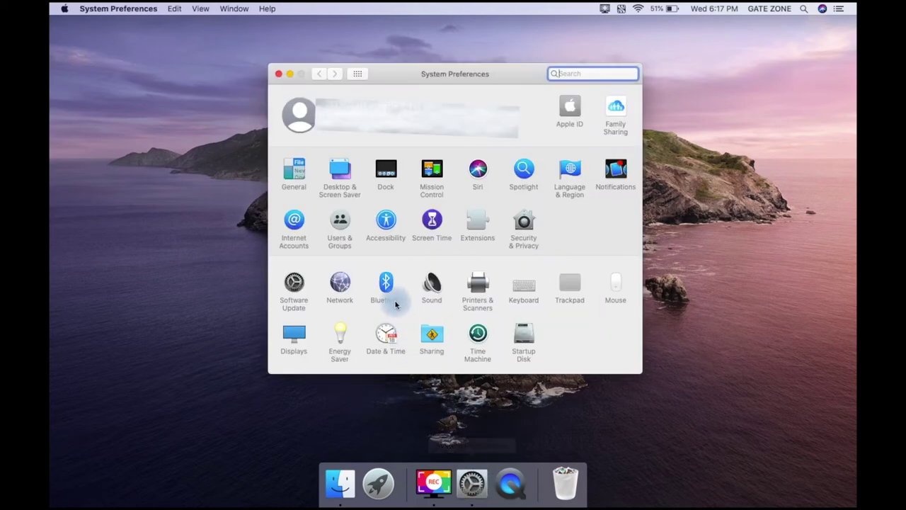
Step: Open Desktop & Screen Saver on its Desktop tab showing the Dynamic Catalina picture
left_click(341, 170)
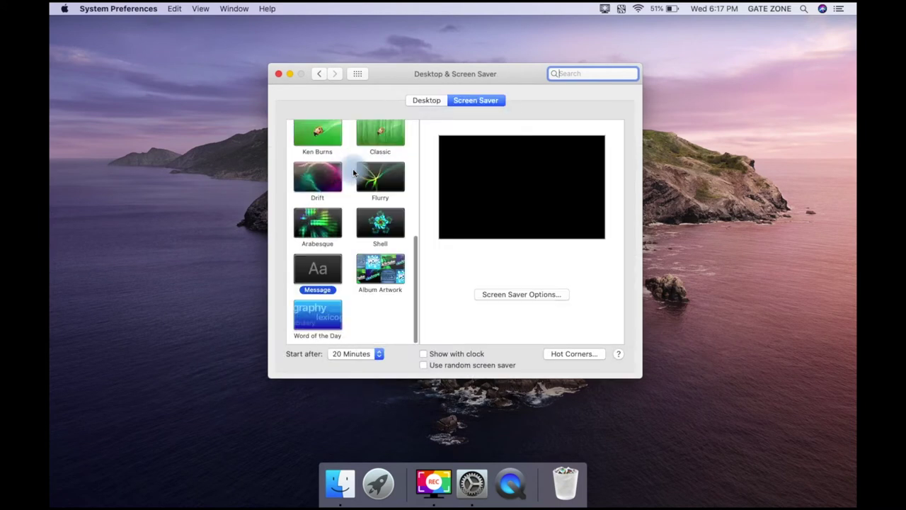
scroll(382, 211, "up", 5)
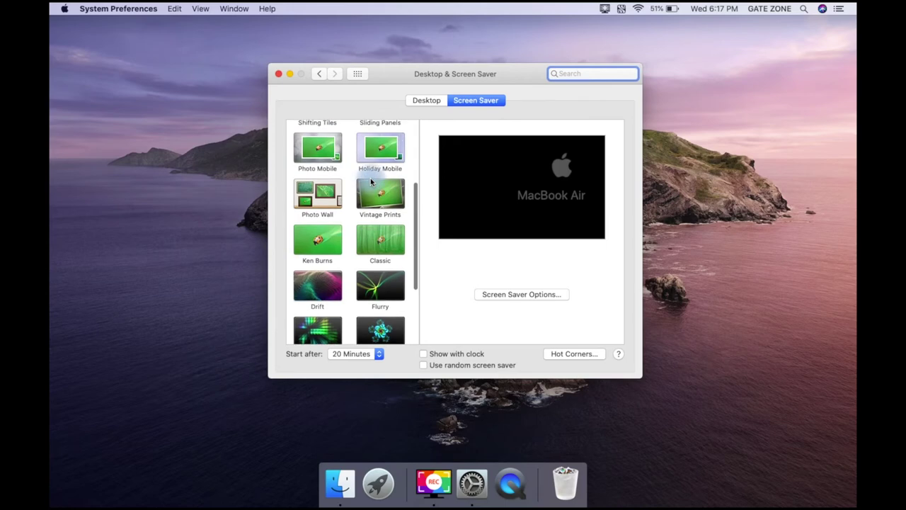
left_click(431, 101)
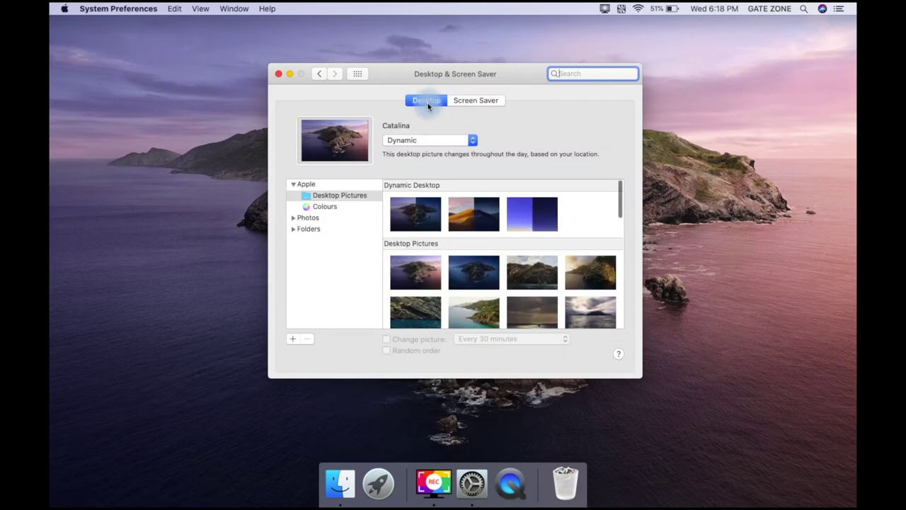
Step: Try the still Catalina Day wallpaper, then return to the dynamic Catalina picture
scroll(455, 239, "down", 1)
scroll(455, 238, "up", 1)
left_click(441, 185)
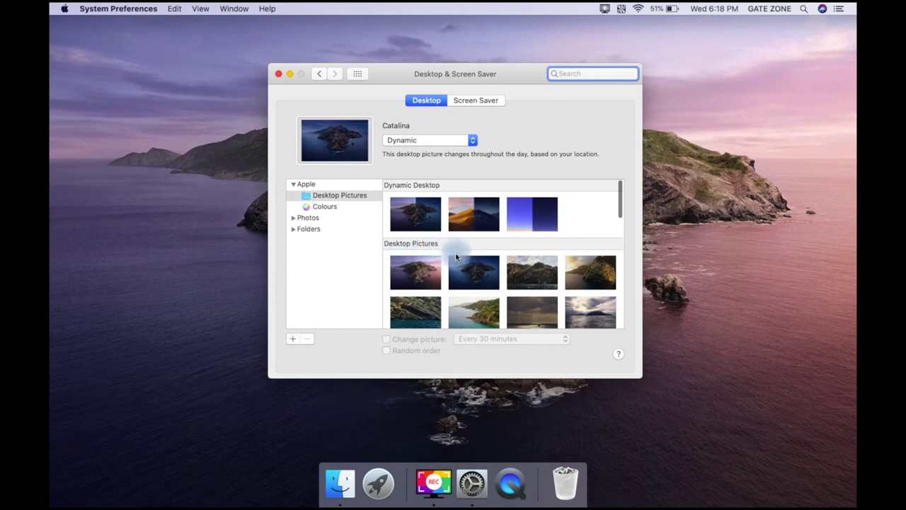
scroll(460, 259, "down", 2)
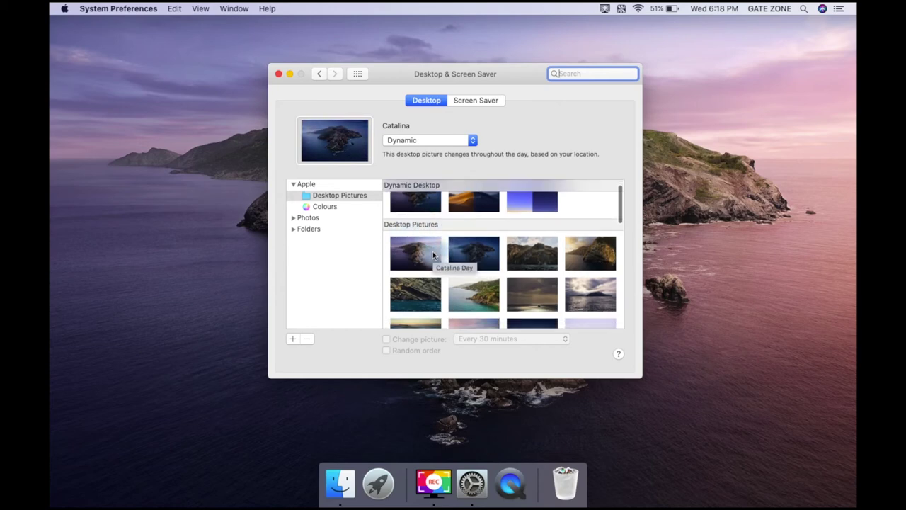
left_click(433, 255)
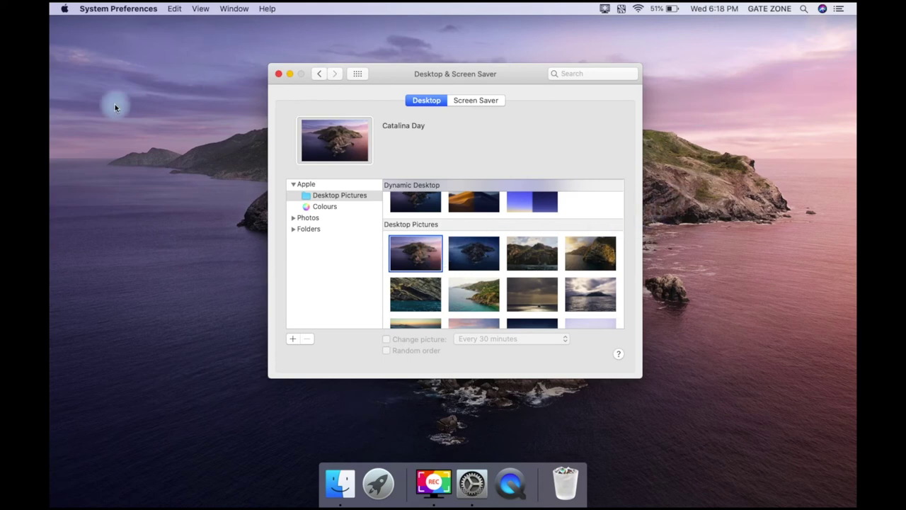
scroll(526, 239, "up", 2)
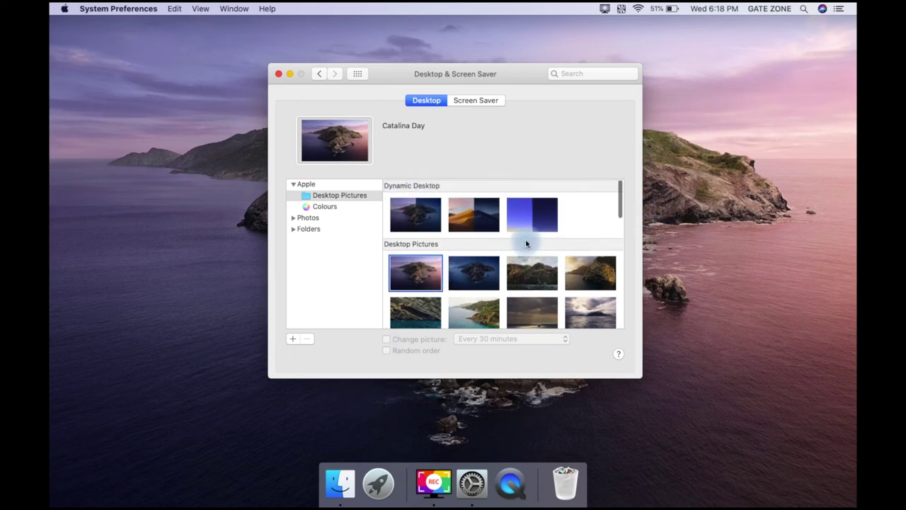
left_click(424, 212)
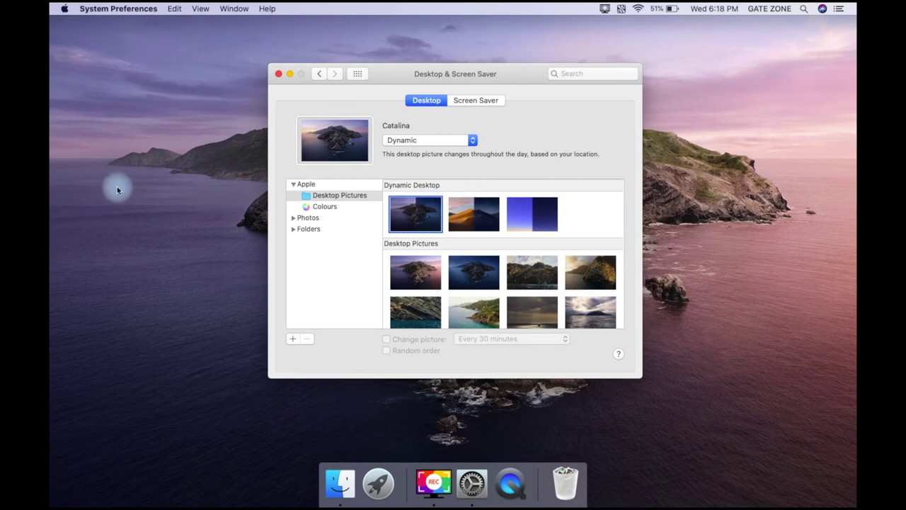
Step: Try the dynamic Mojave wallpaper, then switch back to dynamic Catalina
left_click(478, 219)
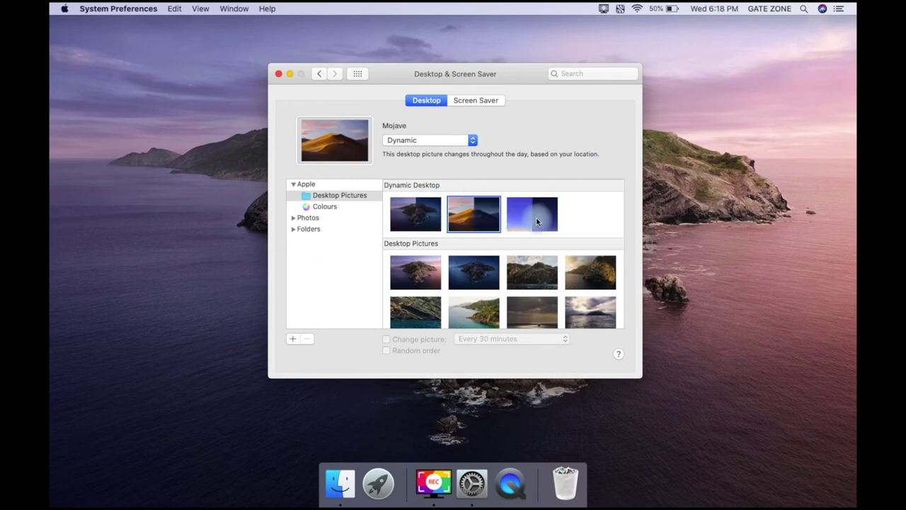
left_click(531, 216)
left_click(491, 219)
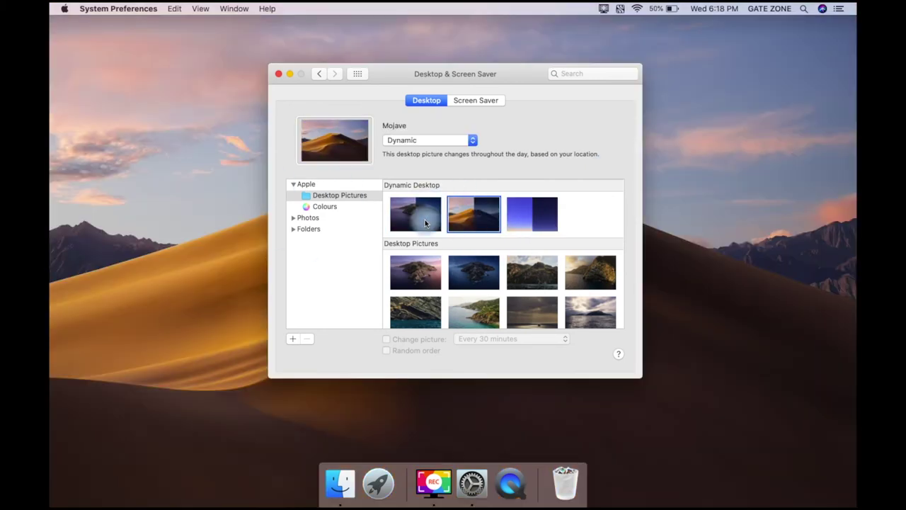
left_click(425, 220)
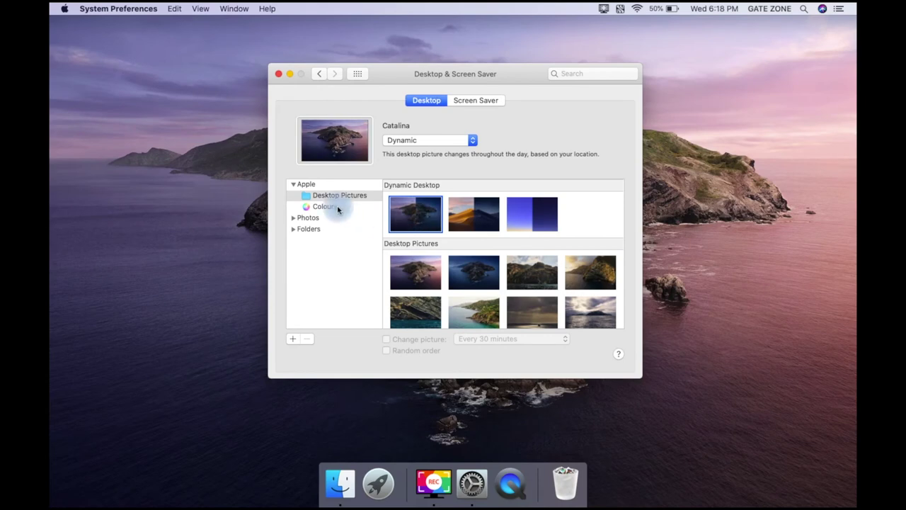
Step: Set Catalina Shoreline as the wallpaper, then Catalina Night
scroll(528, 280, "down", 2)
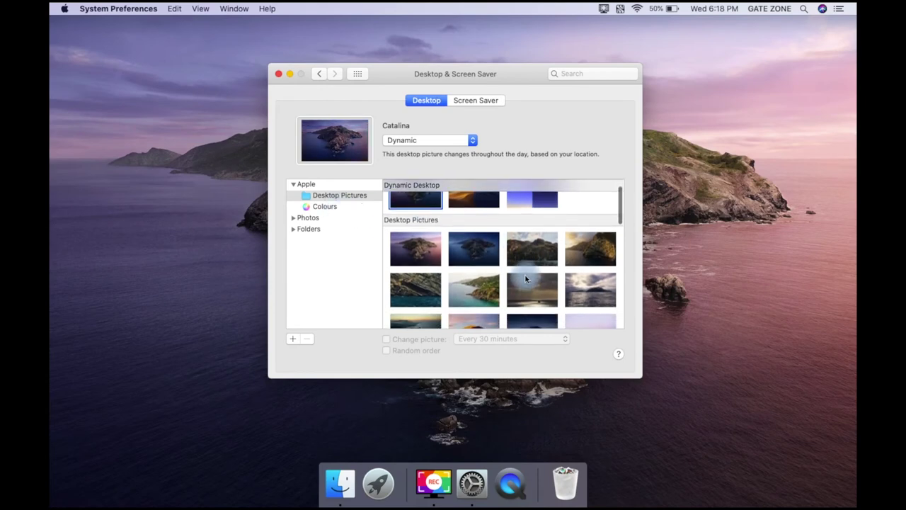
scroll(512, 276, "down", 2)
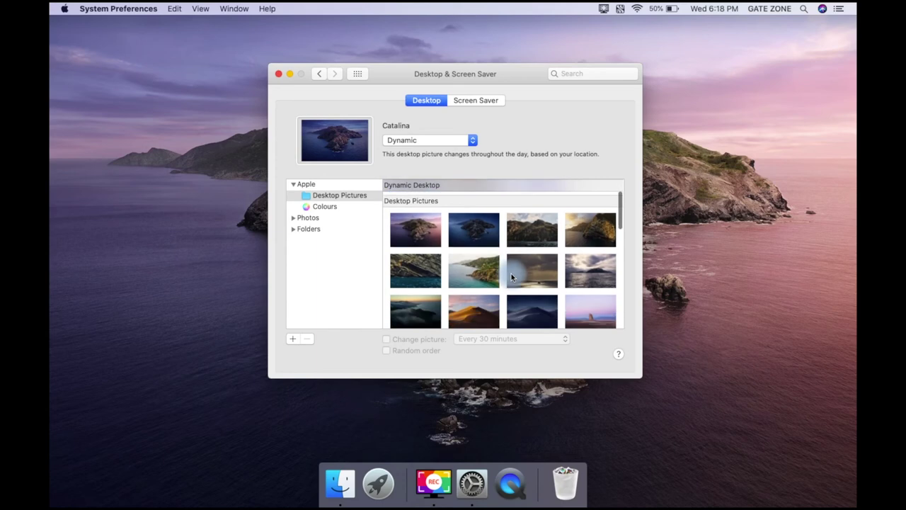
scroll(512, 276, "down", 4)
left_click(488, 223)
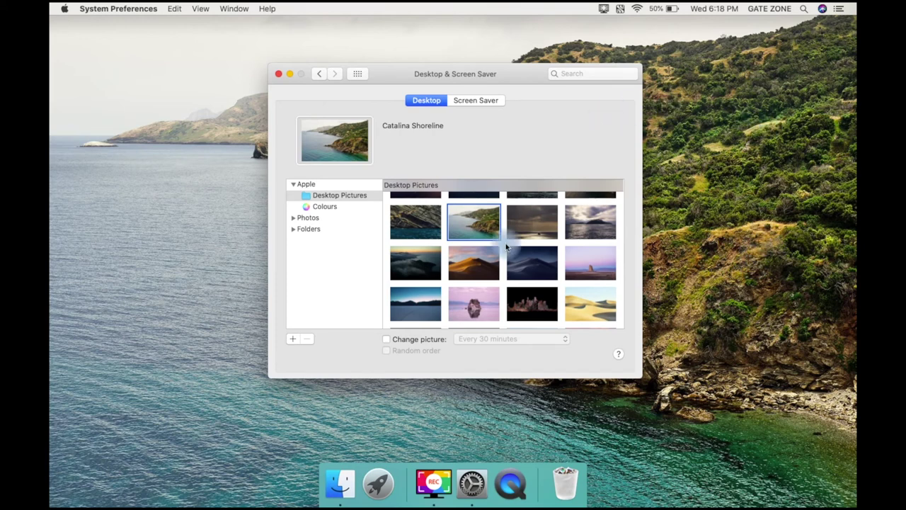
scroll(480, 255, "up", 5)
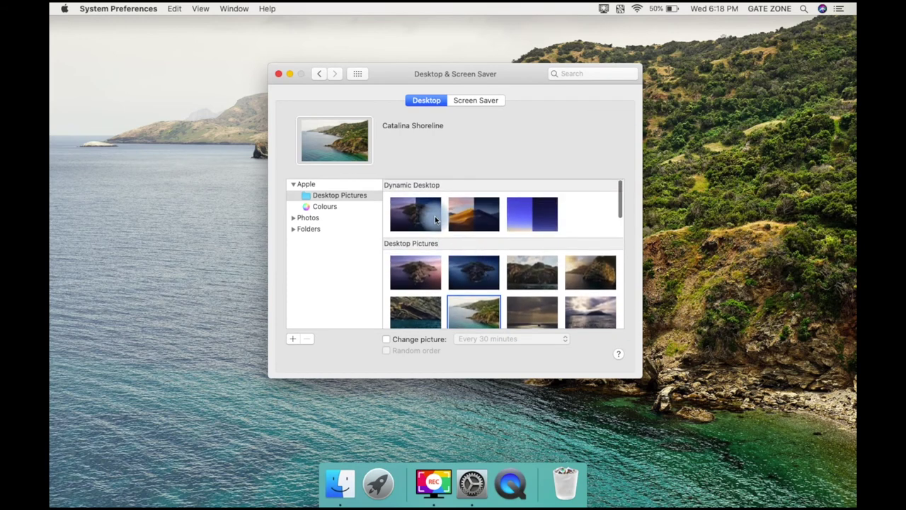
scroll(488, 257, "down", 3)
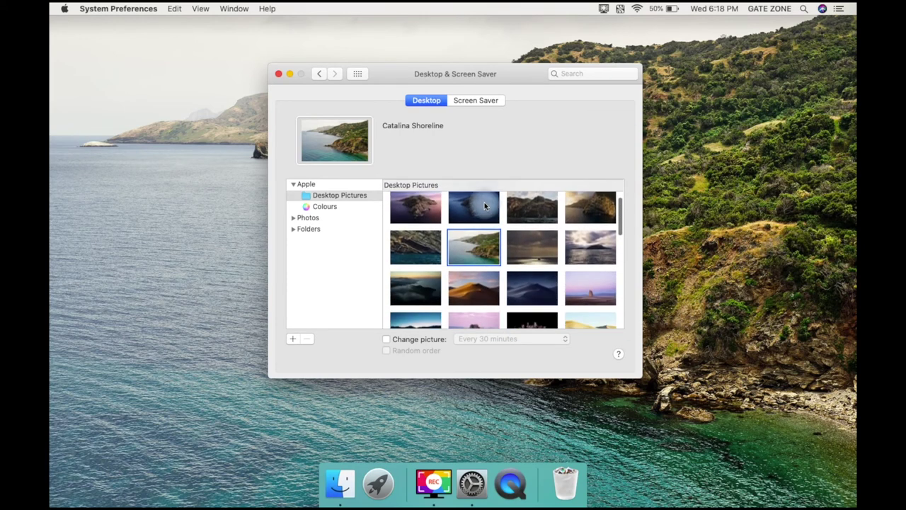
left_click(484, 205)
scroll(484, 203, "up", 3)
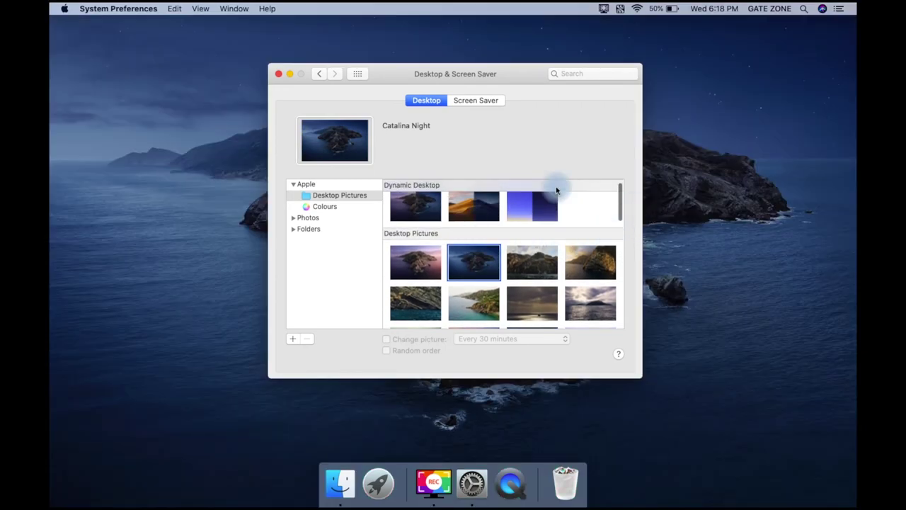
Step: Minimise the wallpaper settings to view the desktop, then restore them from the Dock
left_click(288, 74)
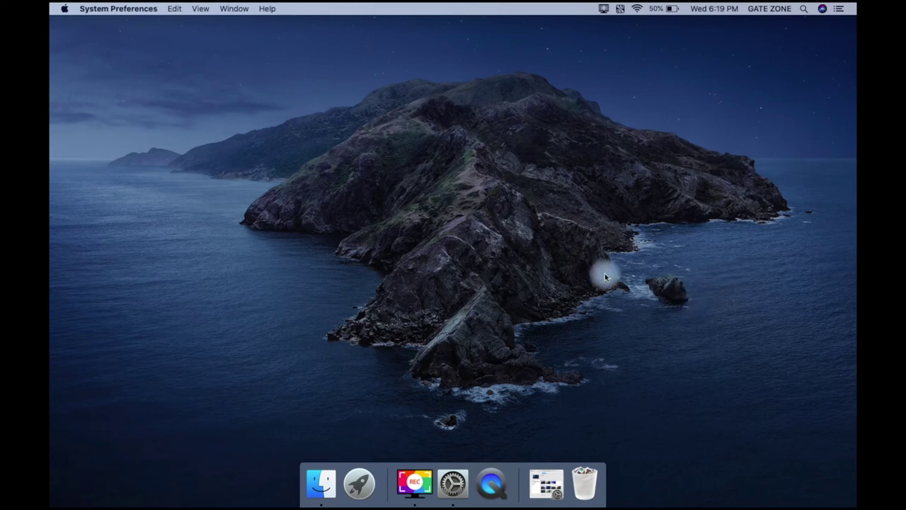
left_click(545, 483)
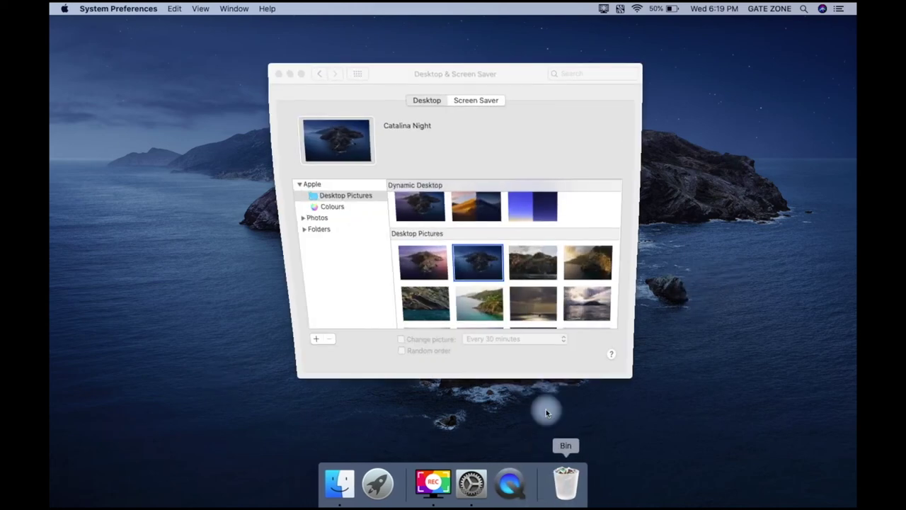
scroll(503, 213, "up", 1)
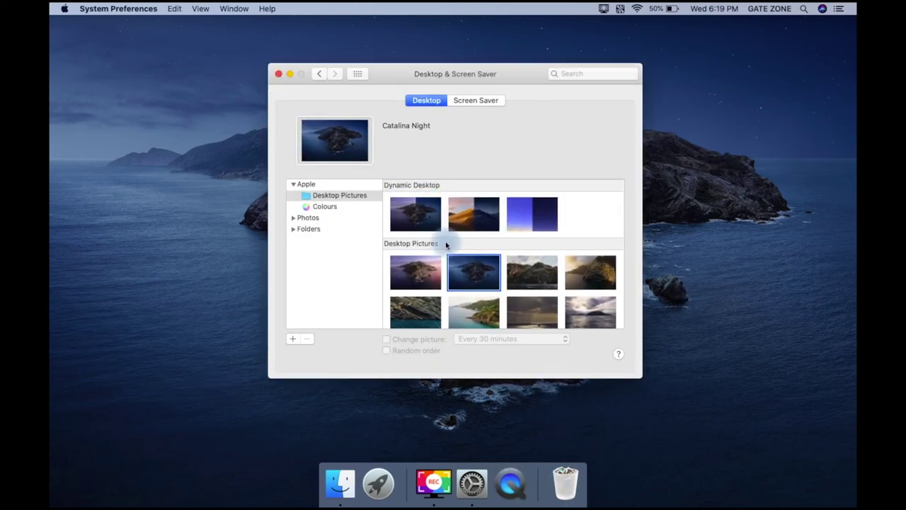
scroll(439, 241, "down", 3)
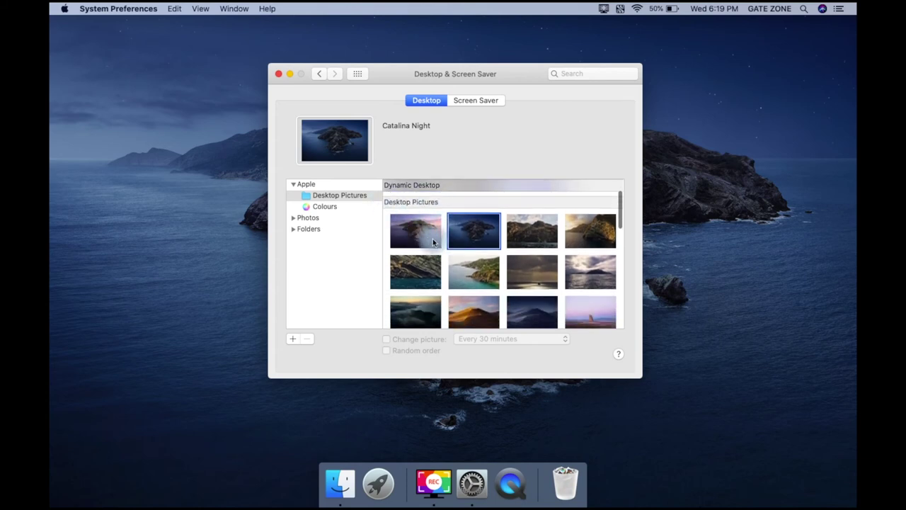
scroll(433, 242, "down", 5)
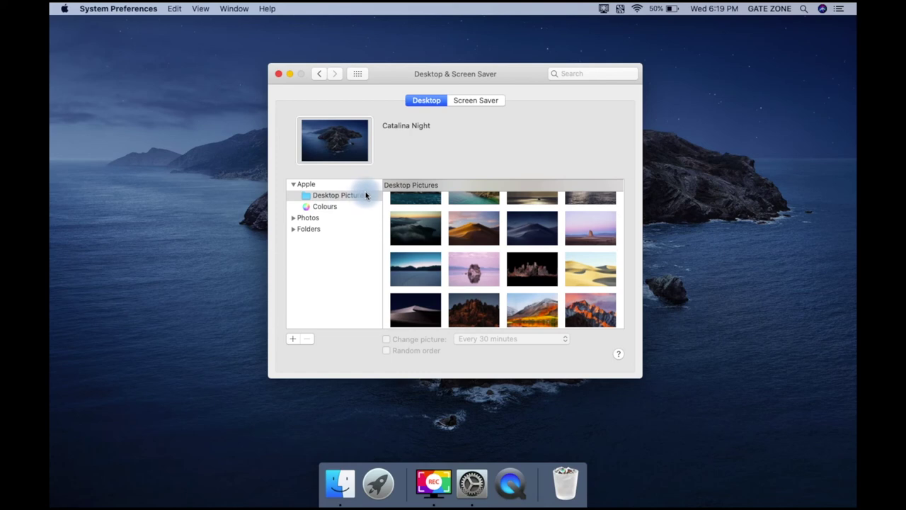
Step: Show the Colours collection of solid swatches and close the Desktop Pictures folder window
left_click(344, 205)
double_click(344, 205)
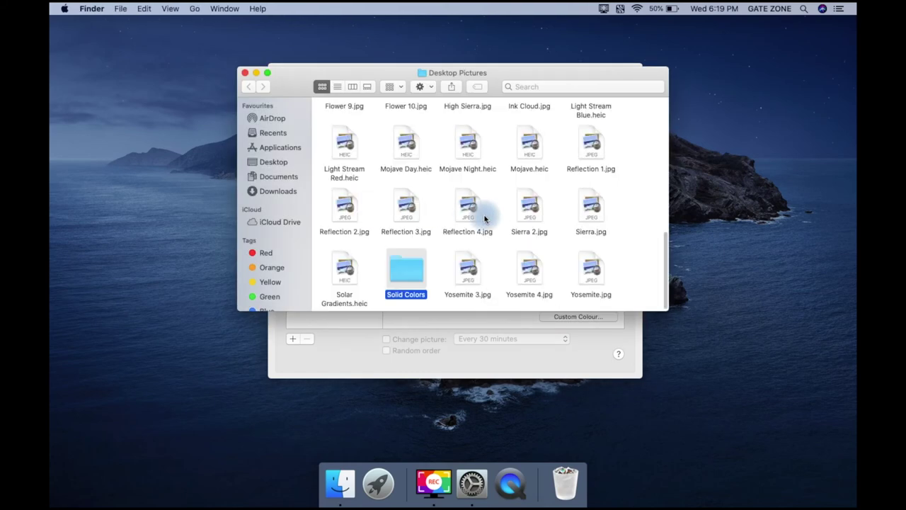
left_click(244, 72)
scroll(453, 221, "up", 3)
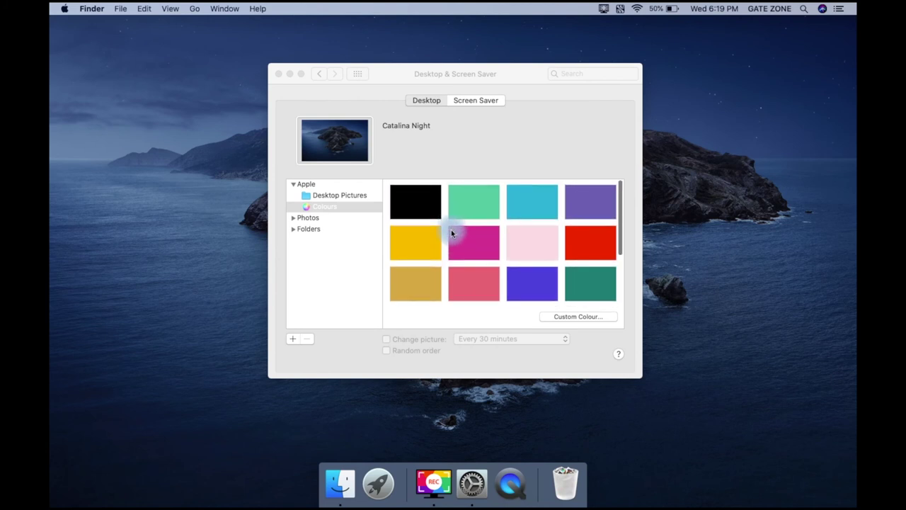
Step: Try Black, Turquoise Green, Cyan, Blue Violet, Red Orange, Soft Pink, Plum, then settle on Yellow
scroll(459, 257, "down", 4)
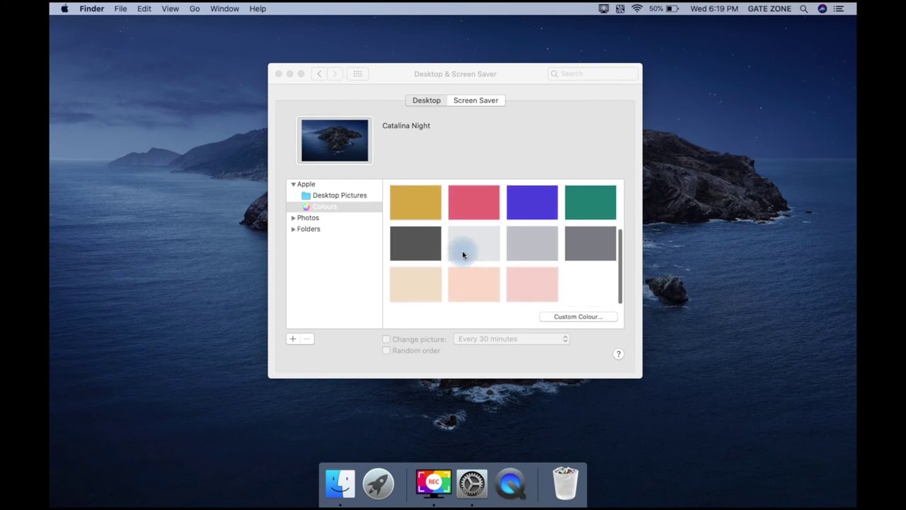
scroll(463, 251, "up", 4)
left_click(414, 197)
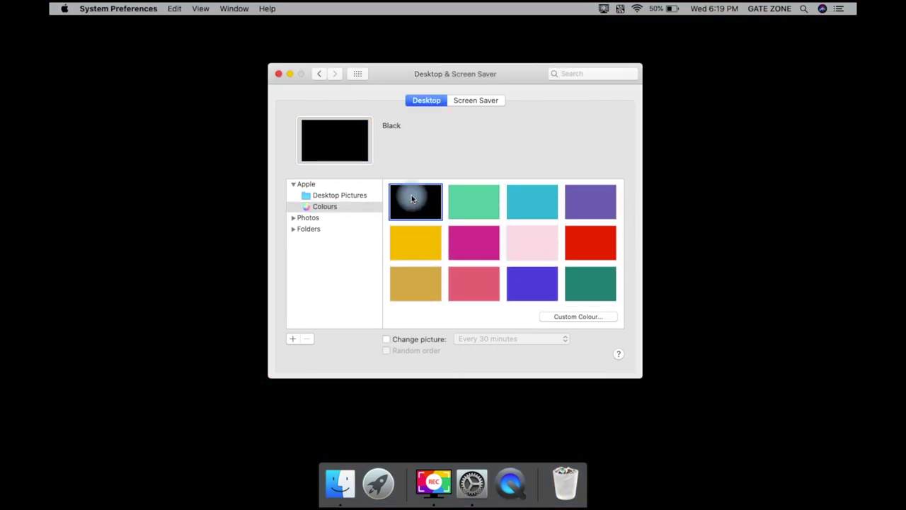
left_click(473, 203)
left_click(528, 203)
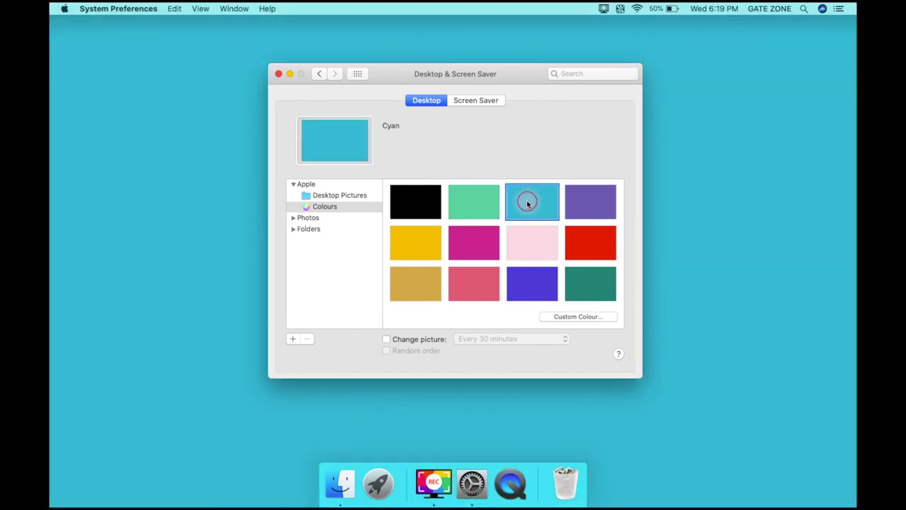
left_click(582, 203)
left_click(580, 239)
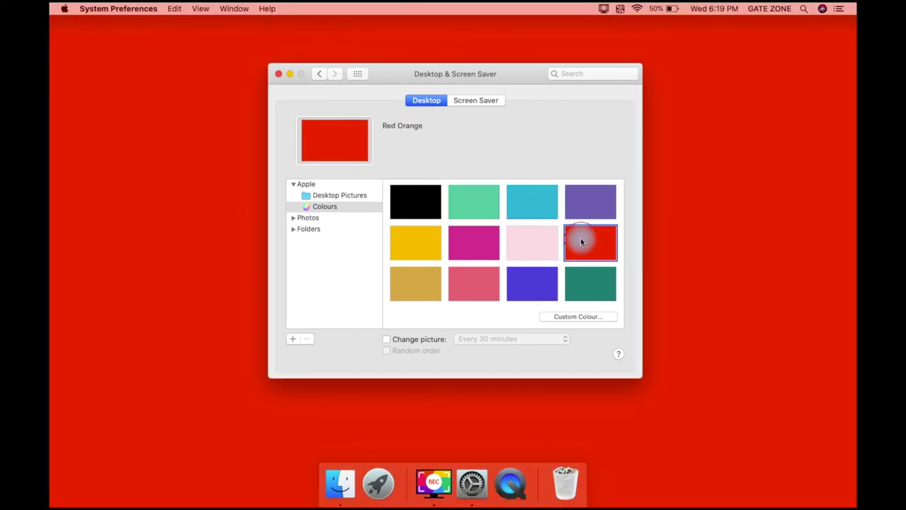
left_click(515, 252)
left_click(456, 243)
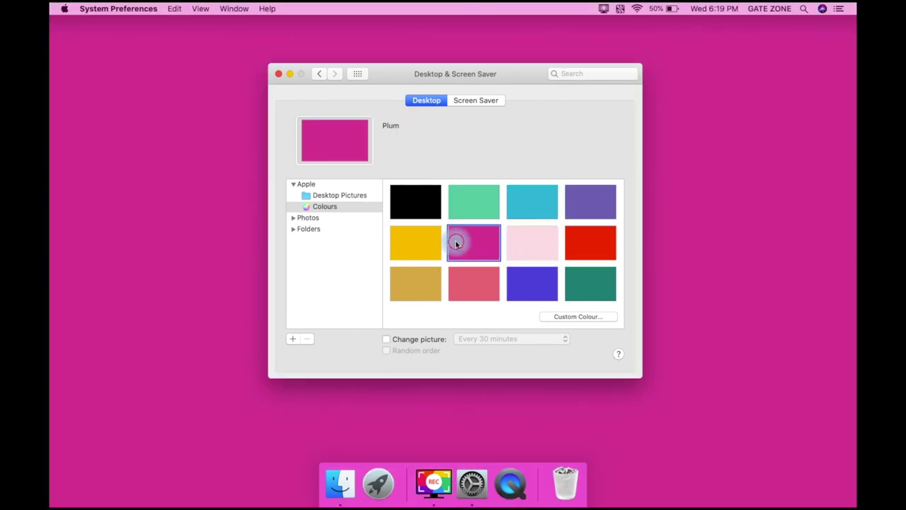
left_click(404, 247)
scroll(447, 284, "down", 3)
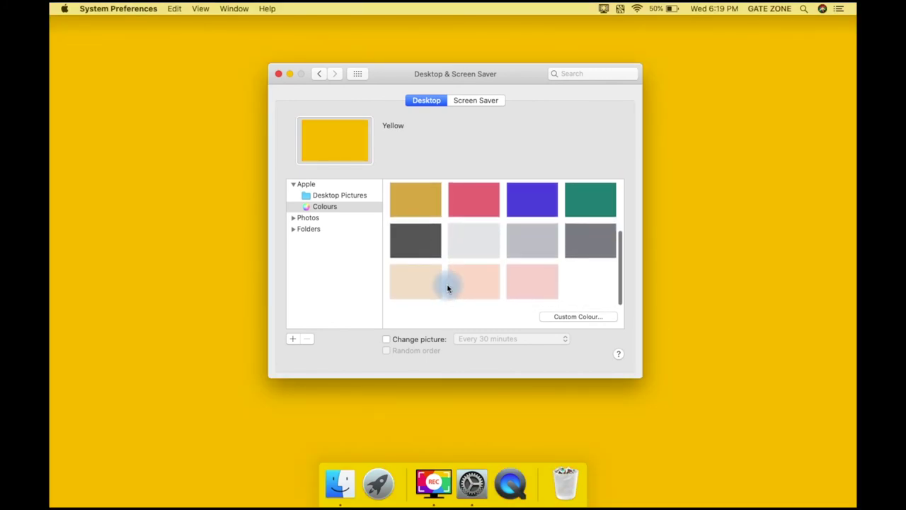
Step: Open Custom Colour and pick a bright yellow-green on the colour wheel
left_click(566, 316)
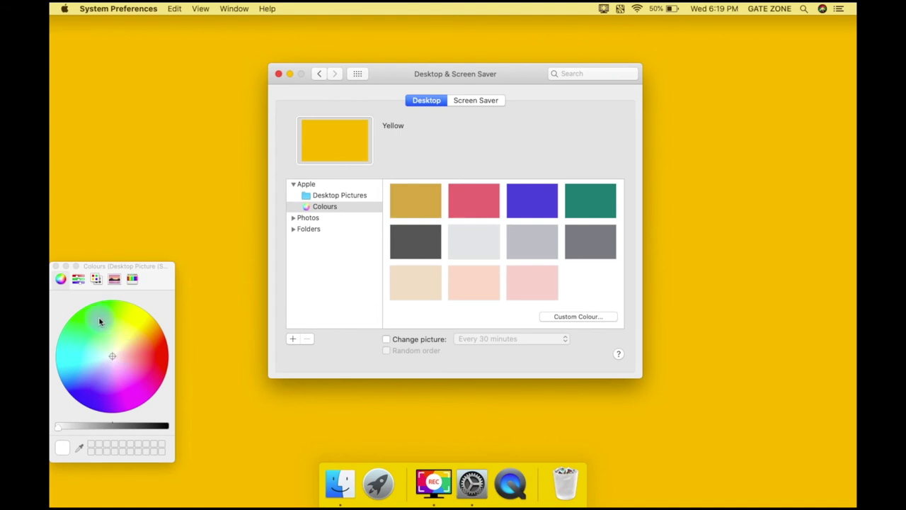
left_click_drag(112, 361, 126, 321)
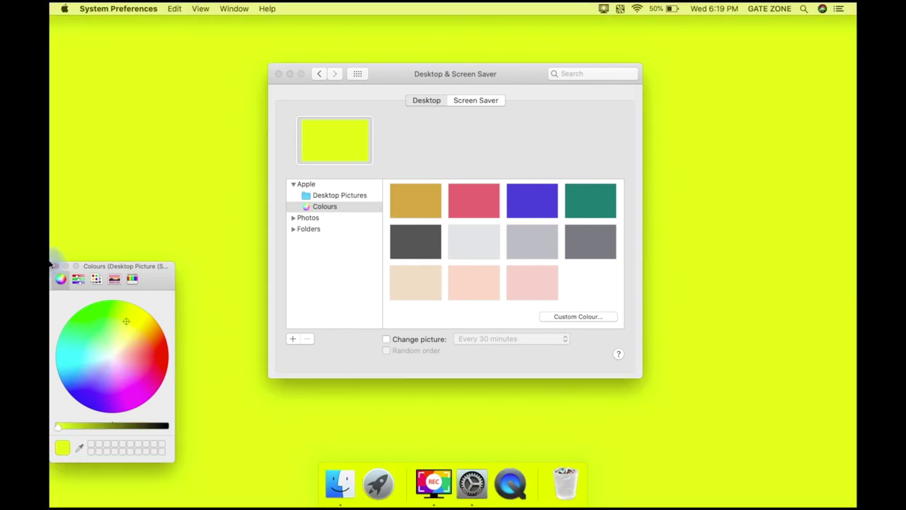